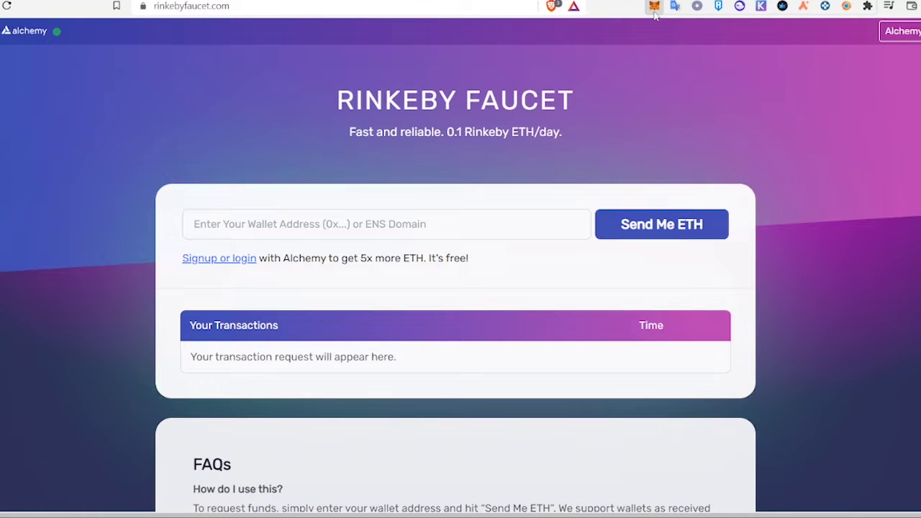
- Paste the MetaMask wallet address into the Rinkeby faucet, request test ETH and check that 0.1 ETH arrived
{"action": "left_click", "coordinate": [654, 7]}
{"action": "left_click", "coordinate": [568, 94]}
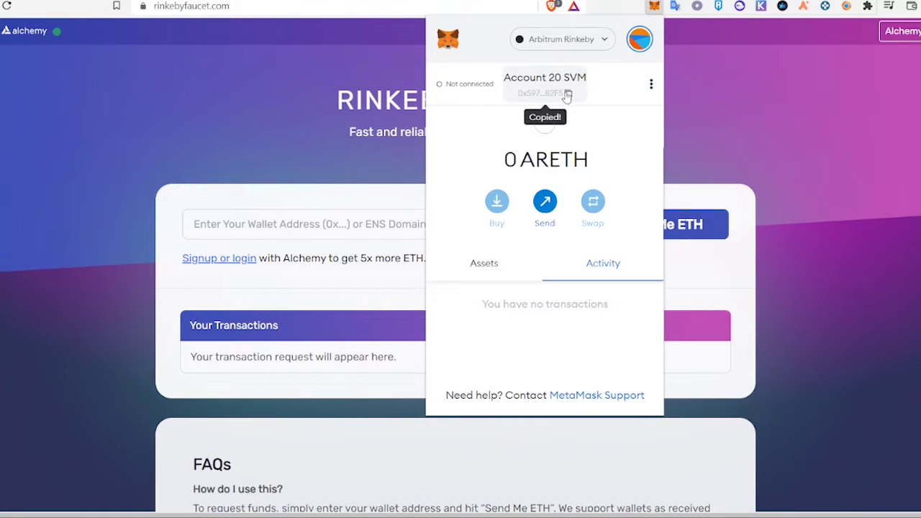
{"action": "left_click", "coordinate": [285, 231]}
{"action": "key", "text": "ctrl+v"}
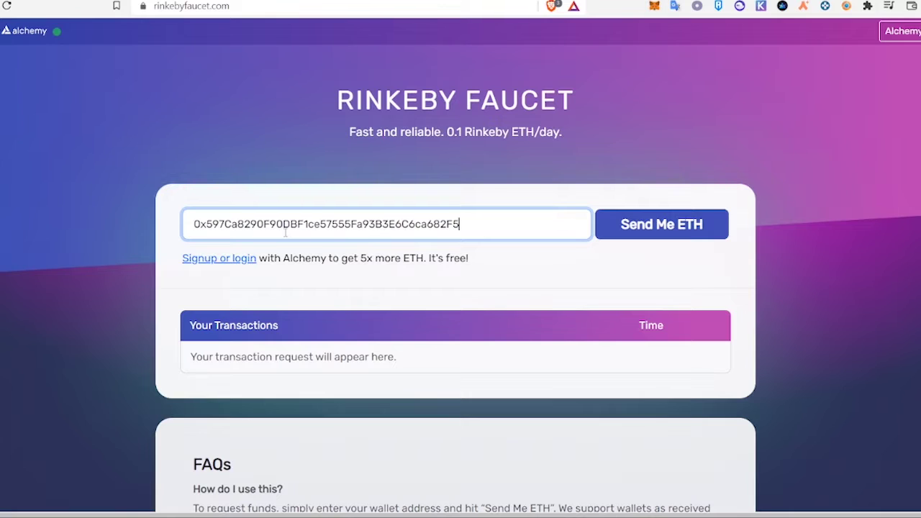
{"action": "left_click", "coordinate": [647, 236]}
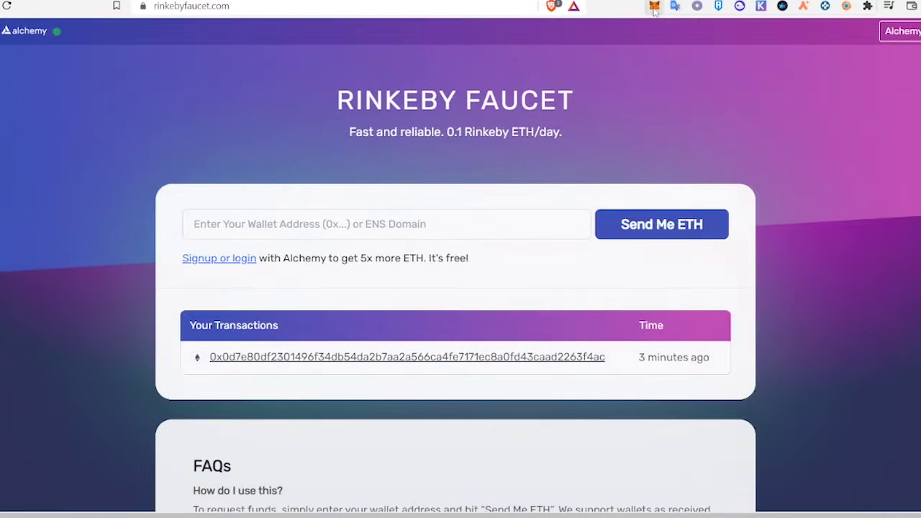
{"action": "left_click", "coordinate": [654, 7]}
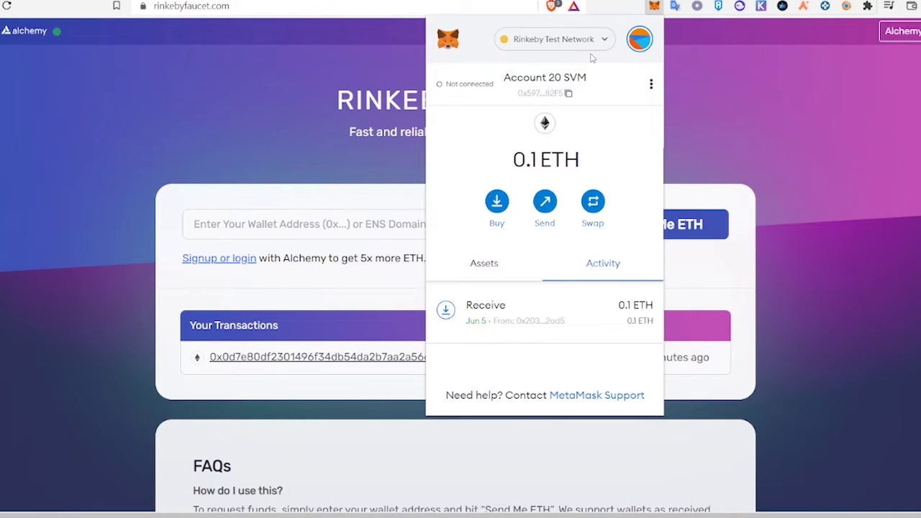
{"action": "left_click", "coordinate": [338, 184]}
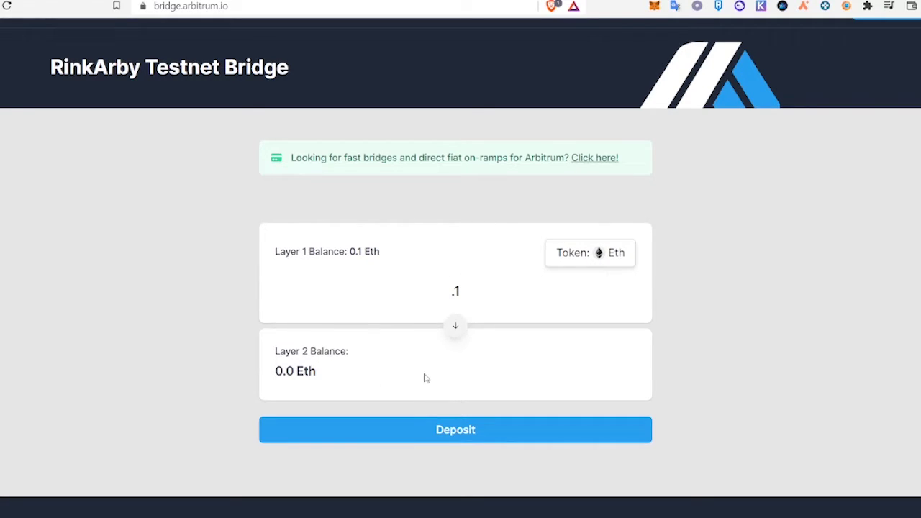
- Change the bridge amount to .09 ETH, deposit it to Arbitrum and confirm in MetaMask
{"action": "key", "text": "BackSpace"}
{"action": "type", "text": "0"}
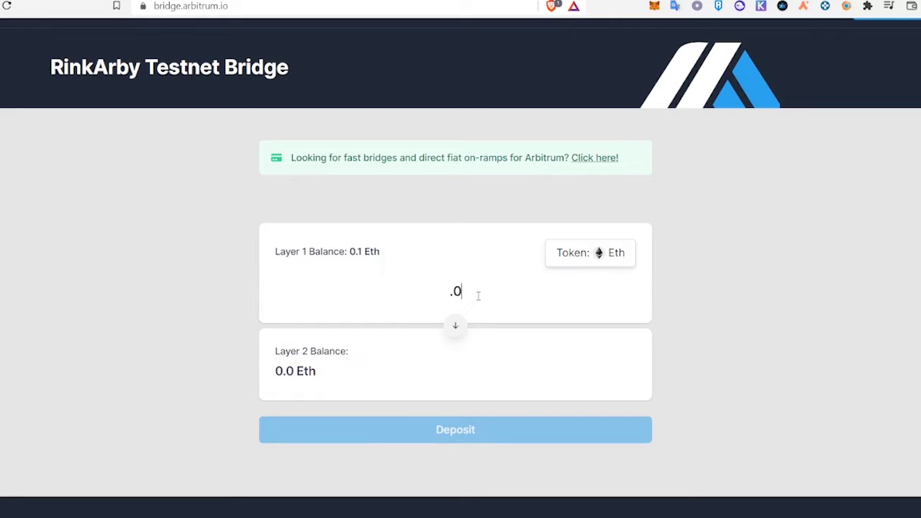
{"action": "type", "text": "9"}
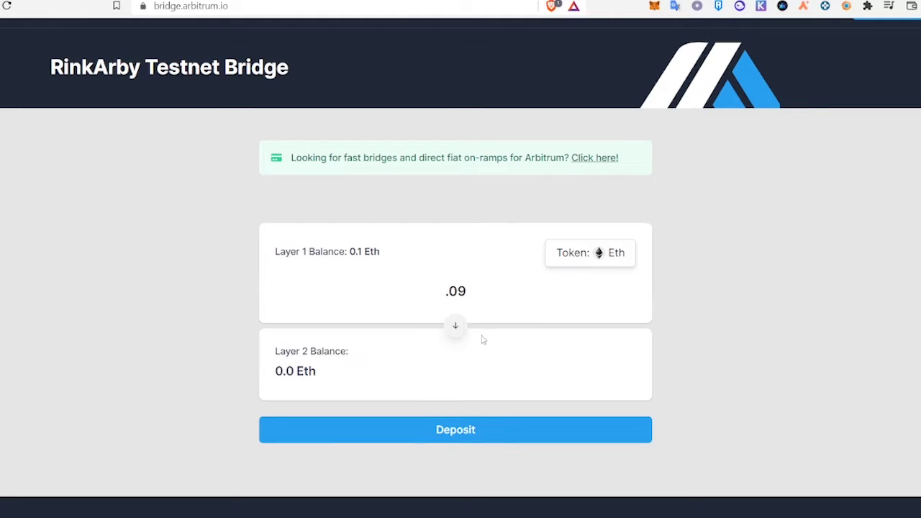
{"action": "left_click", "coordinate": [441, 435]}
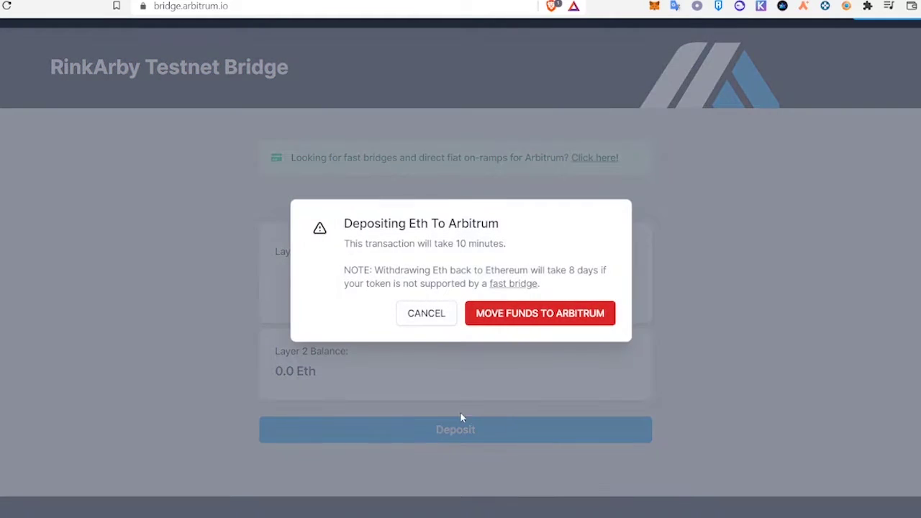
{"action": "left_click", "coordinate": [515, 322]}
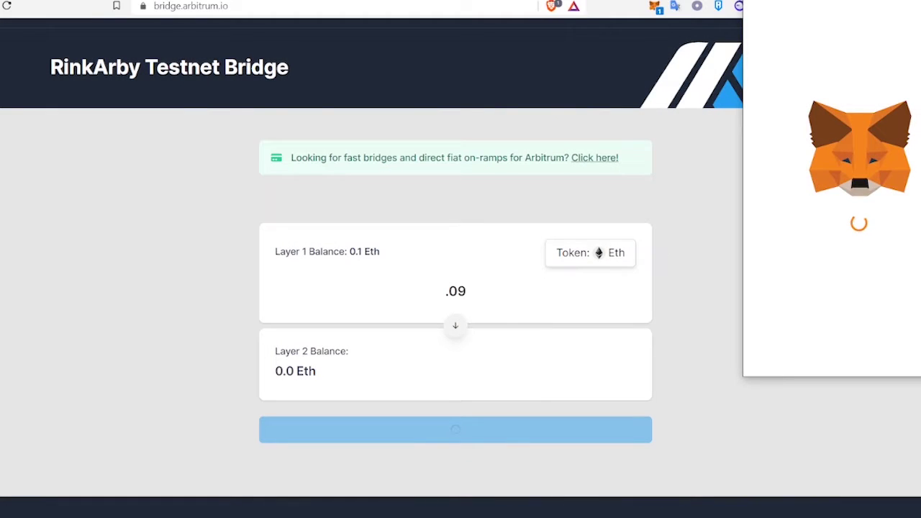
{"action": "scroll", "coordinate": [832, 231], "scroll_direction": "down", "scroll_amount": 2}
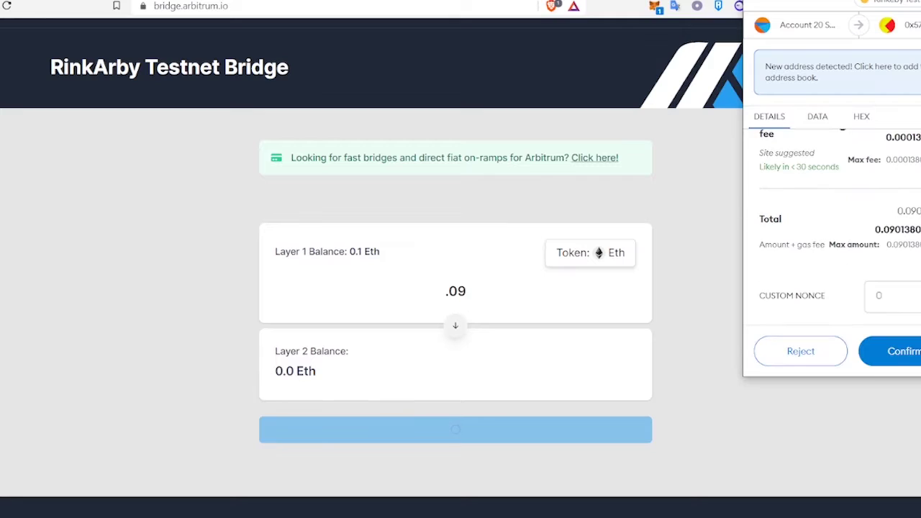
{"action": "left_click", "coordinate": [889, 353]}
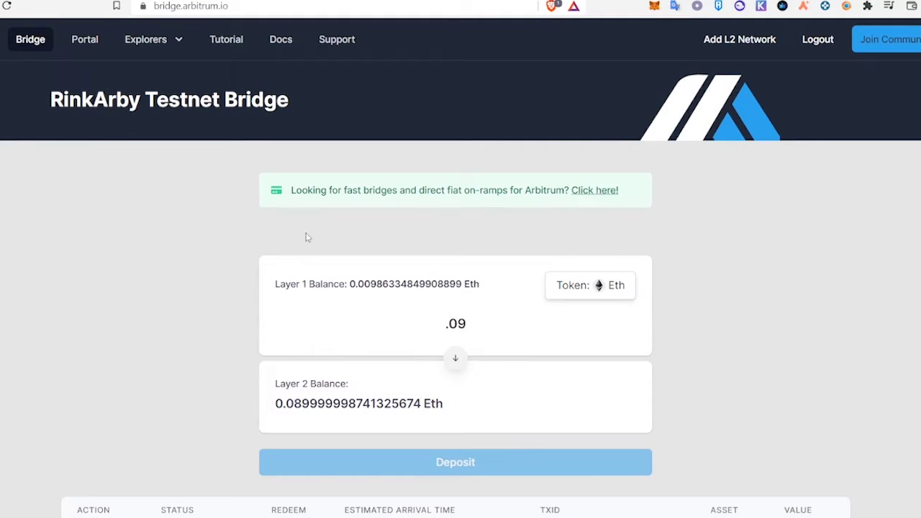
- Switch MetaMask to the Arbitrum Rinkeby network and move to the Shell Protocol faucet page
{"action": "left_click", "coordinate": [655, 7]}
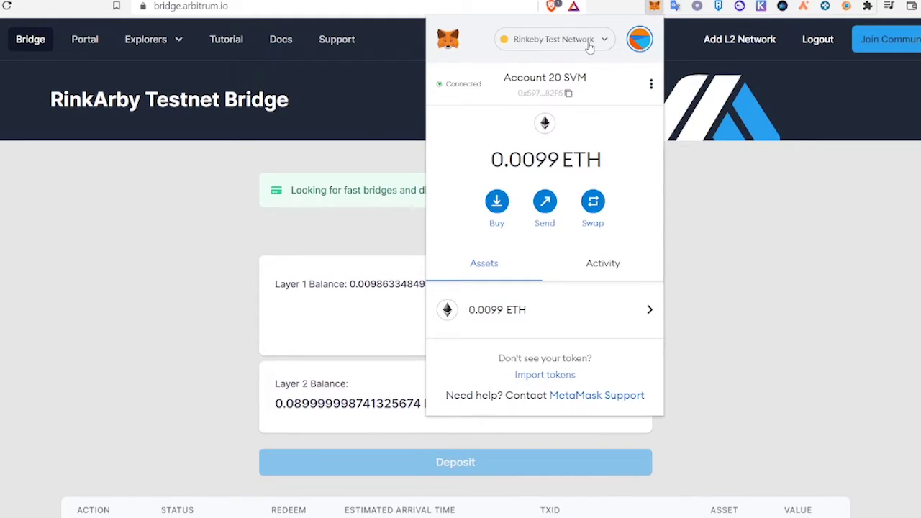
{"action": "left_click", "coordinate": [587, 43]}
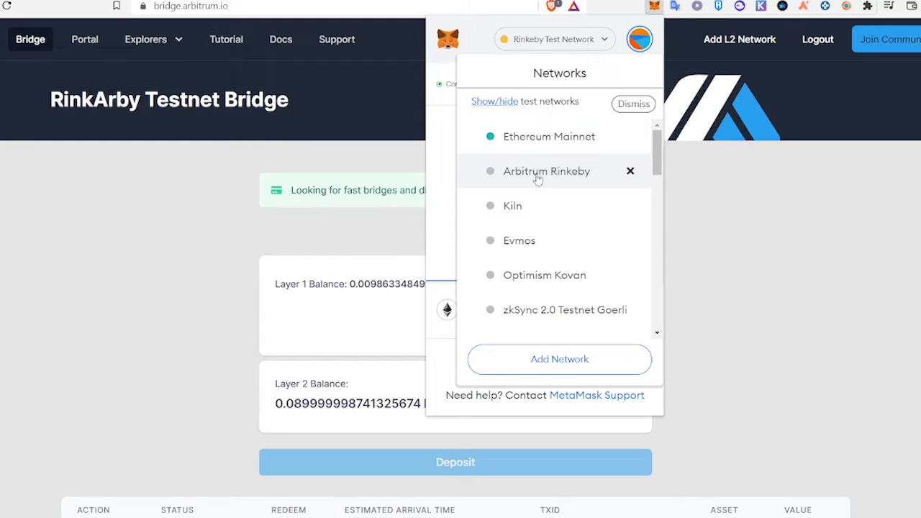
{"action": "left_click", "coordinate": [544, 177]}
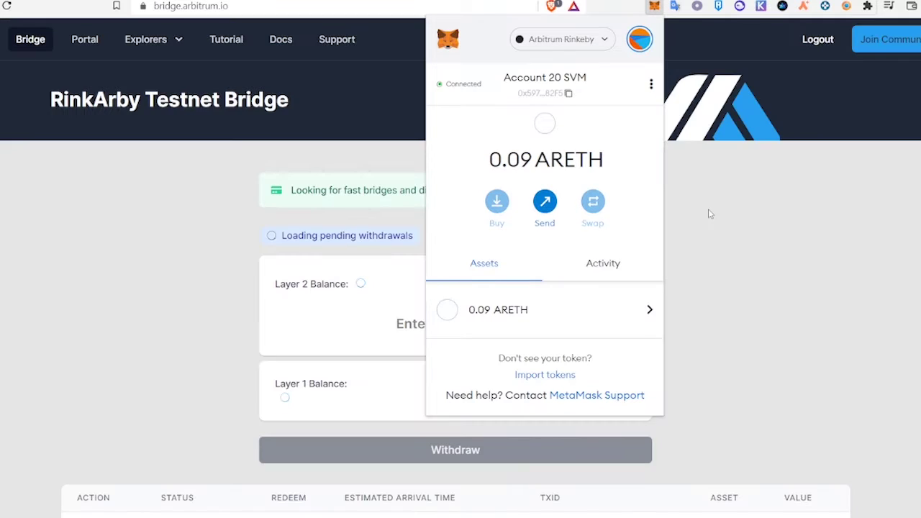
{"action": "left_click", "coordinate": [709, 212]}
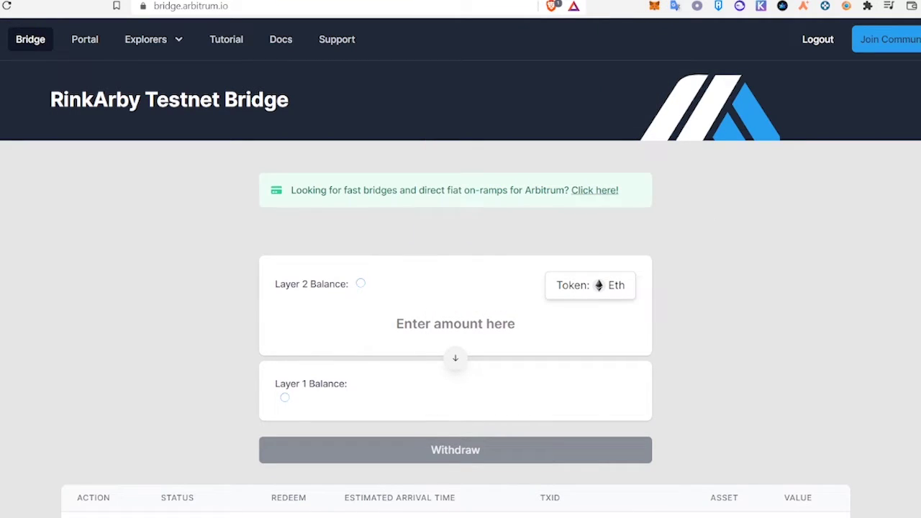
{"action": "key", "text": "ctrl+Tab"}
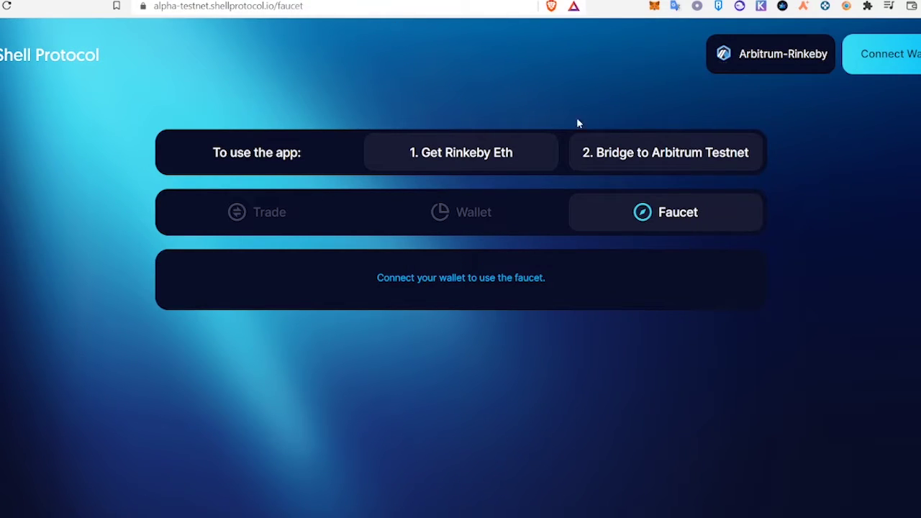
- Connect MetaMask to Shell Protocol and claim the DAI test tokens
{"action": "left_click", "coordinate": [898, 68]}
{"action": "left_click", "coordinate": [504, 249]}
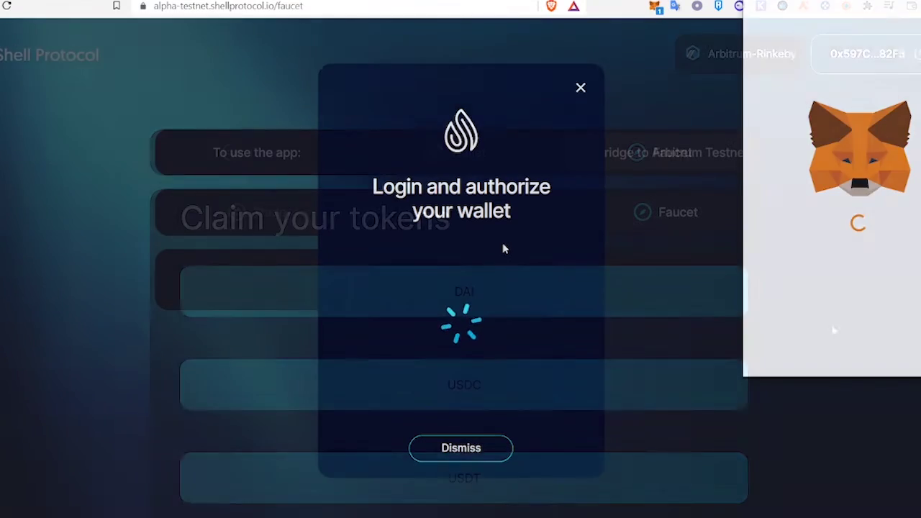
{"action": "scroll", "coordinate": [514, 226], "scroll_direction": "down", "scroll_amount": 1}
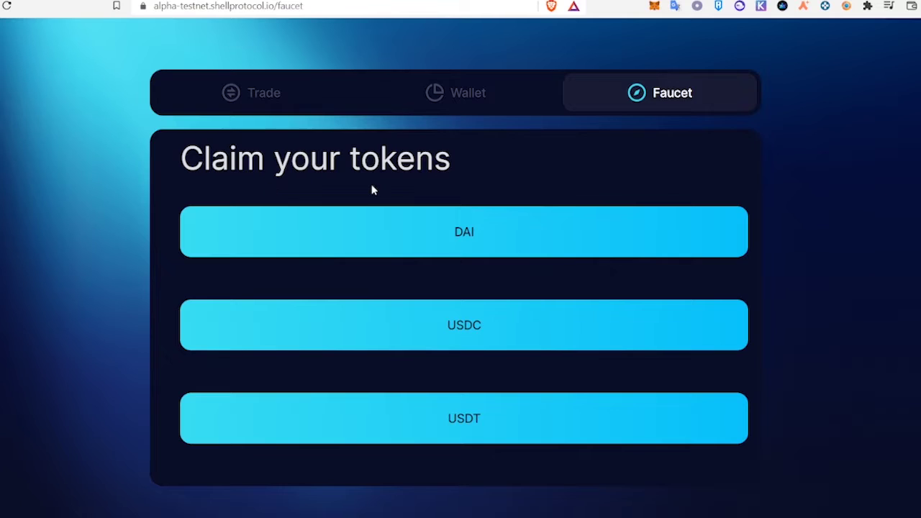
{"action": "left_click", "coordinate": [394, 252]}
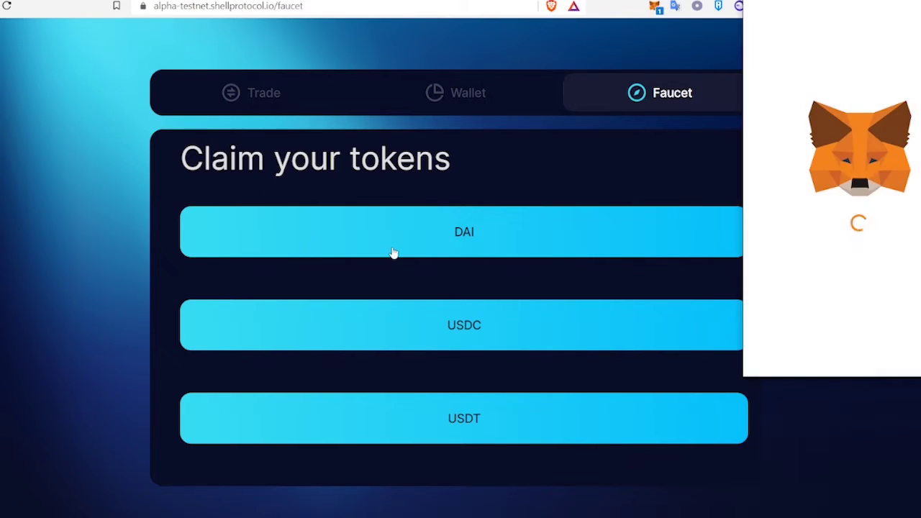
{"action": "left_click", "coordinate": [904, 353]}
- Claim the USDC and USDT test tokens, approving each claim in MetaMask
{"action": "left_click", "coordinate": [550, 322]}
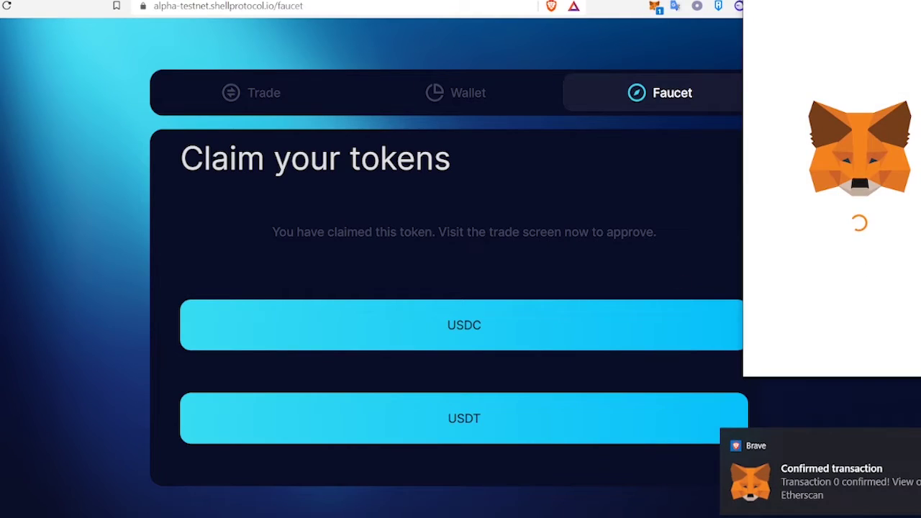
{"action": "left_click", "coordinate": [893, 353]}
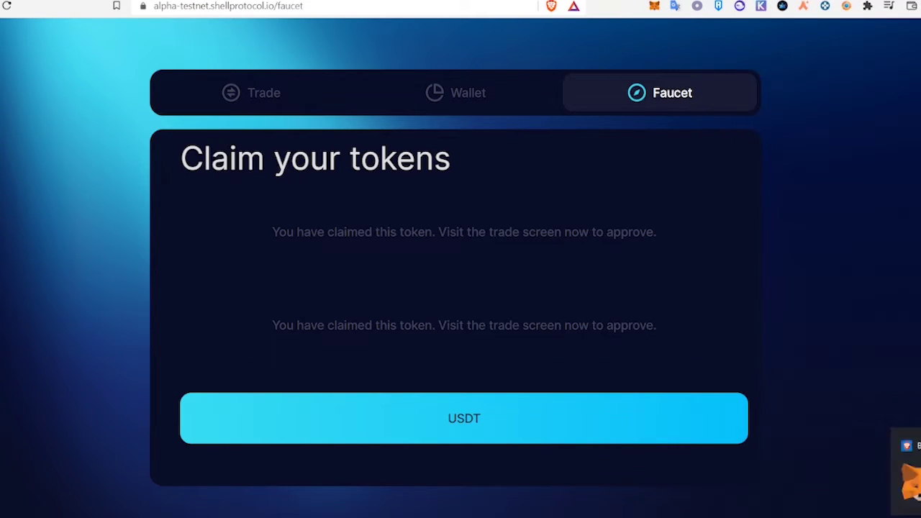
{"action": "left_click", "coordinate": [527, 420]}
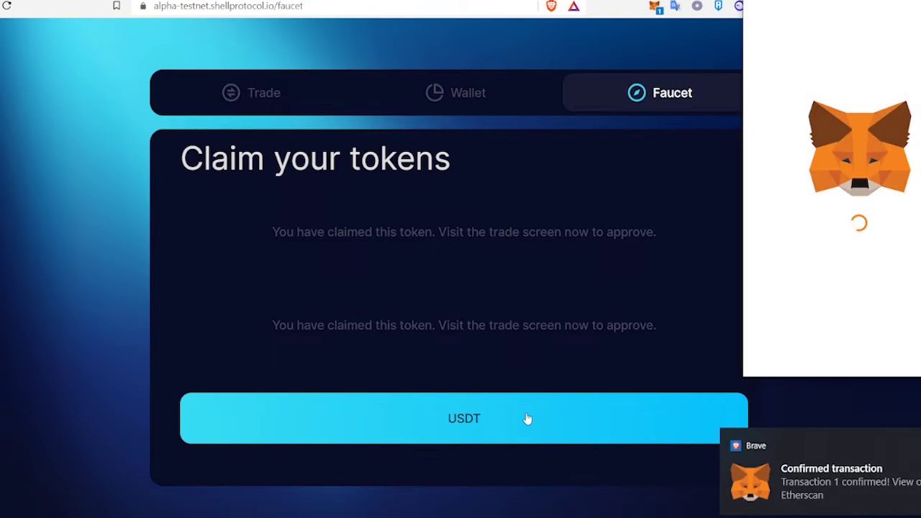
{"action": "scroll", "coordinate": [835, 287], "scroll_direction": "down", "scroll_amount": 5}
{"action": "left_click", "coordinate": [896, 352]}
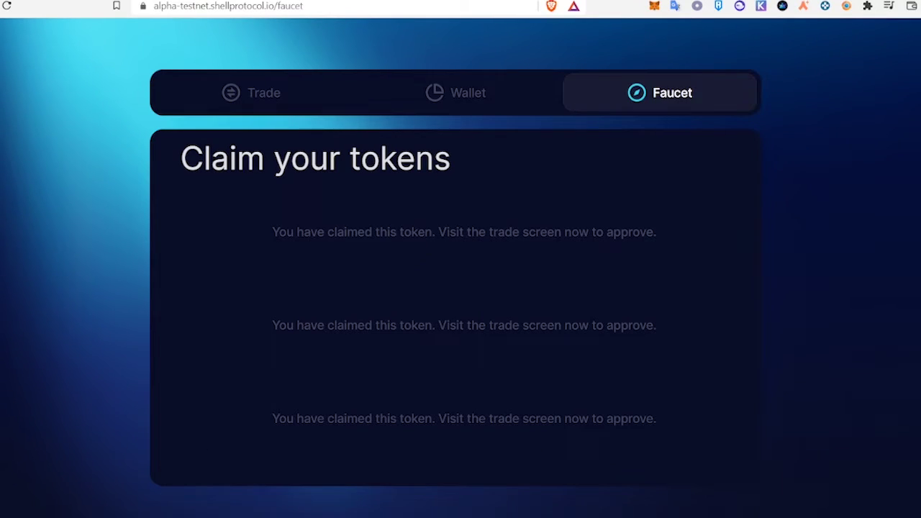
{"action": "scroll", "coordinate": [639, 137], "scroll_direction": "down", "scroll_amount": 1}
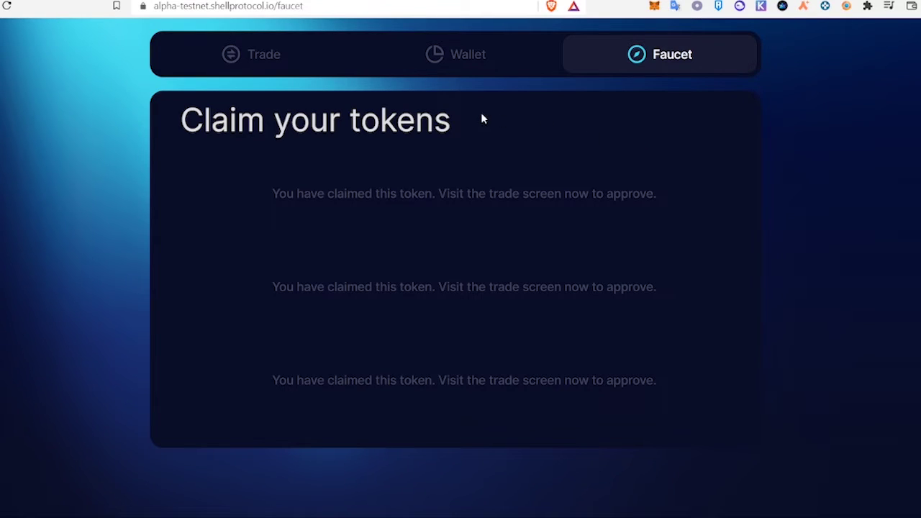
- On the Trade form, pick DAI+USDC shLP as the output and enter 100 DAI to swap
{"action": "left_click", "coordinate": [259, 62]}
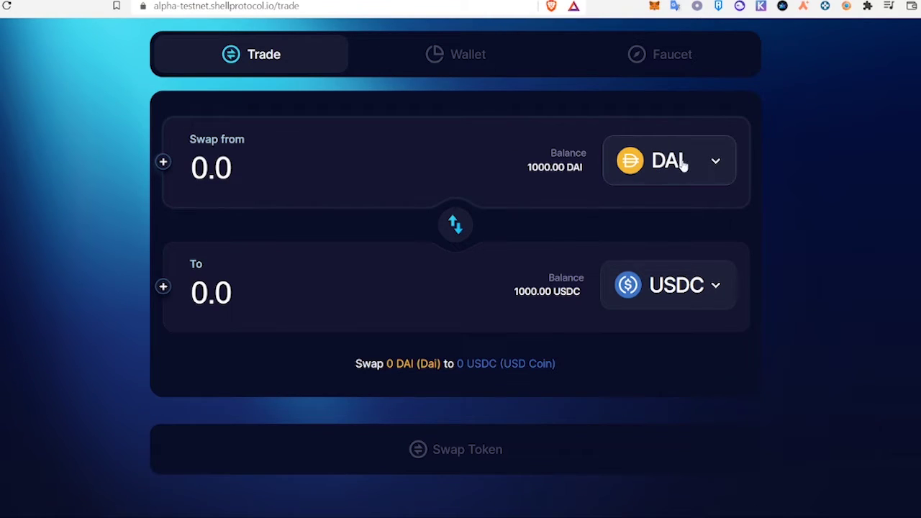
{"action": "left_click", "coordinate": [660, 288]}
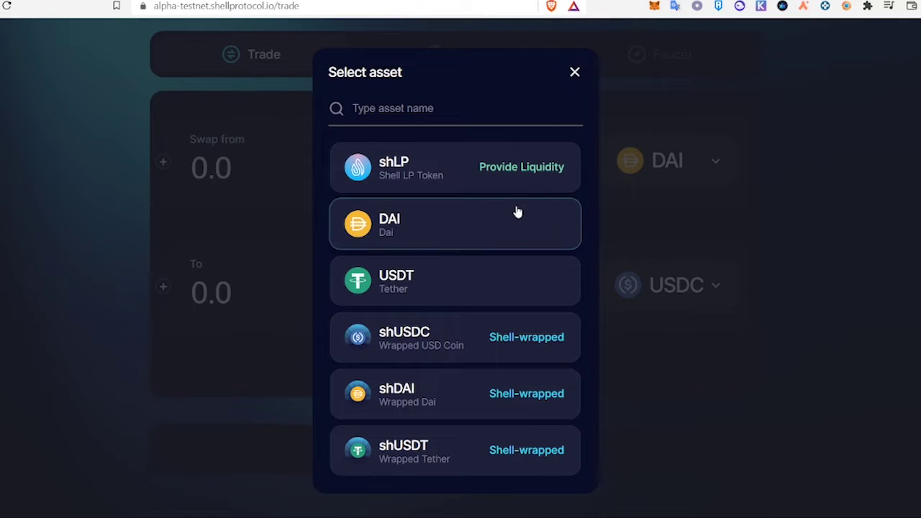
{"action": "left_click", "coordinate": [432, 175]}
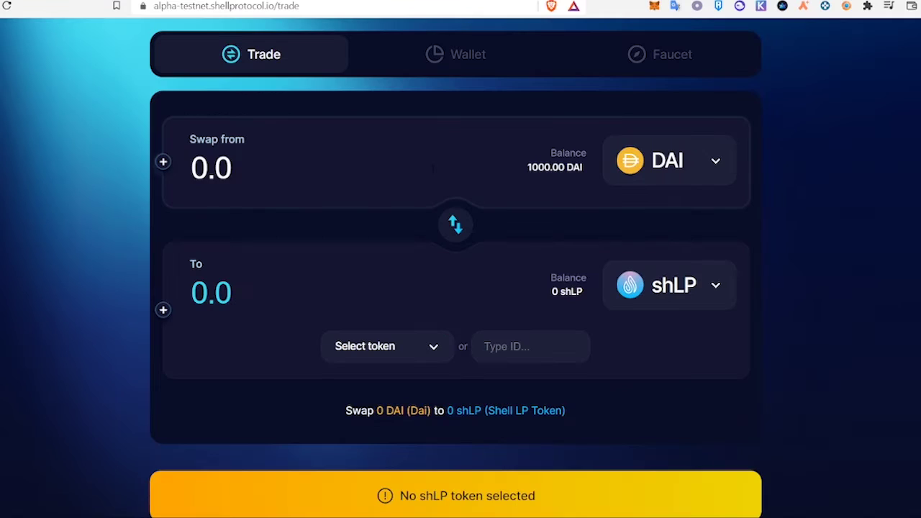
{"action": "left_click", "coordinate": [398, 353]}
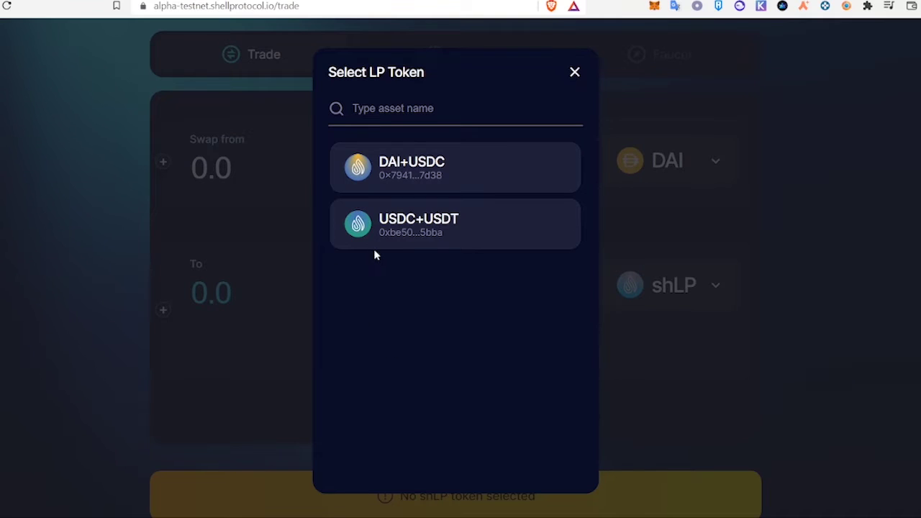
{"action": "left_click", "coordinate": [437, 180]}
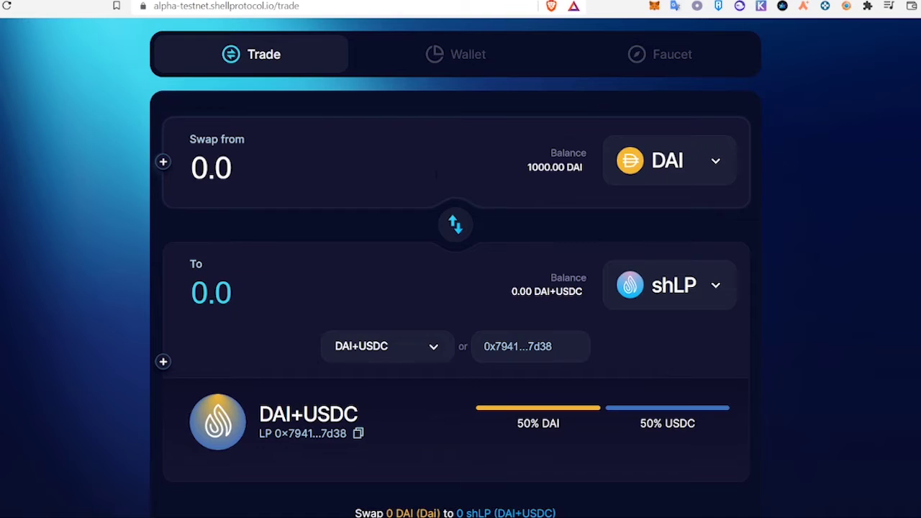
{"action": "left_click", "coordinate": [205, 168]}
{"action": "type", "text": "100"}
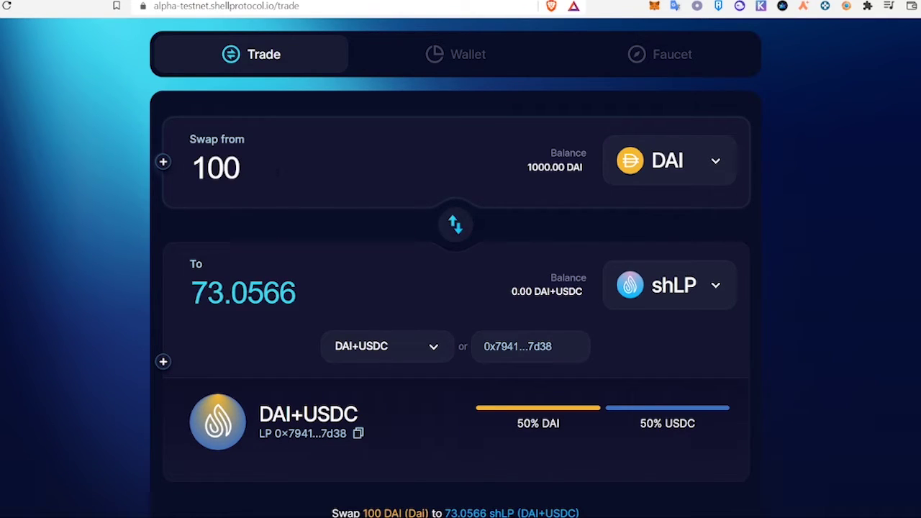
{"action": "scroll", "coordinate": [523, 197], "scroll_direction": "down", "scroll_amount": 3}
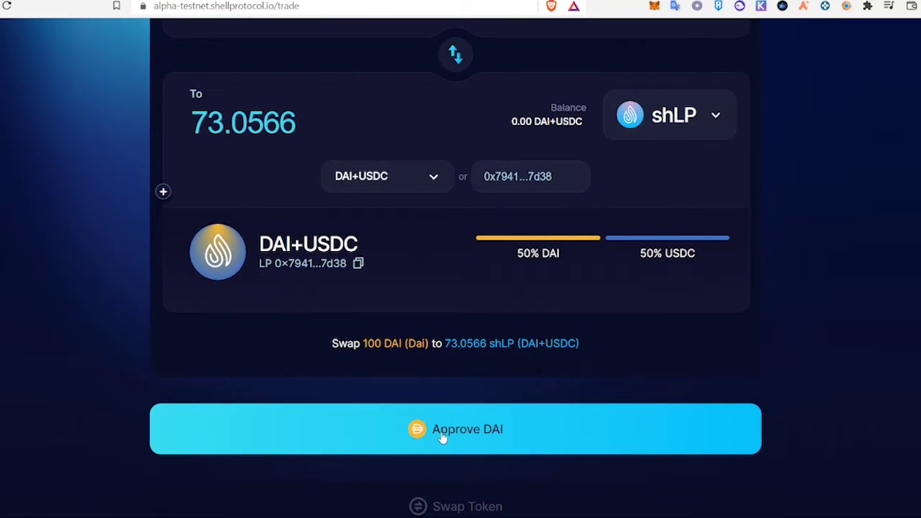
- Approve Shell Protocol to spend DAI, confirming the approval in MetaMask
{"action": "left_click", "coordinate": [442, 432]}
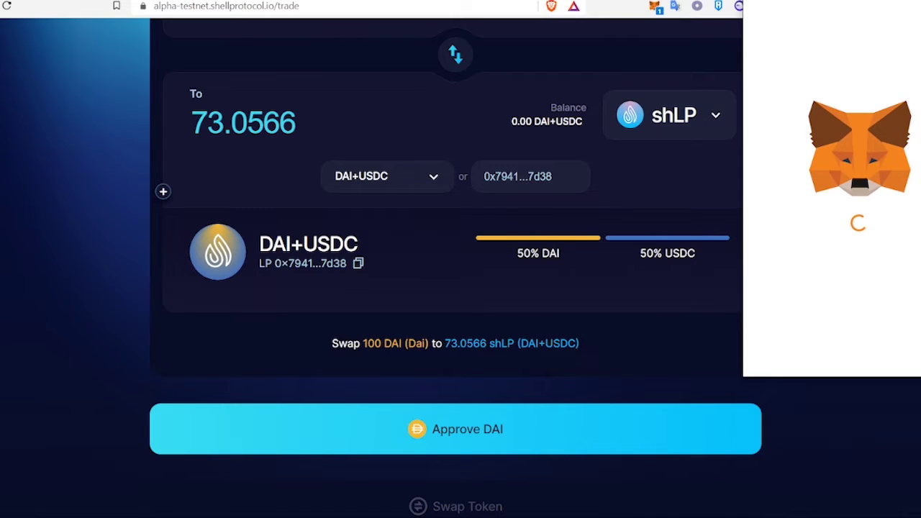
{"action": "scroll", "coordinate": [864, 288], "scroll_direction": "down", "scroll_amount": 2}
{"action": "left_click", "coordinate": [910, 368]}
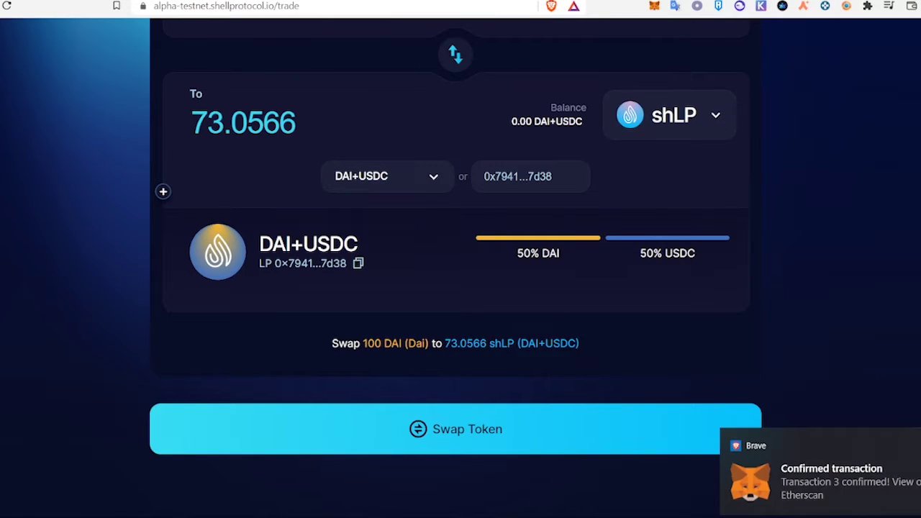
- Submit the 100 DAI swap into DAI+USDC shLP and confirm it in MetaMask
{"action": "left_click", "coordinate": [486, 431]}
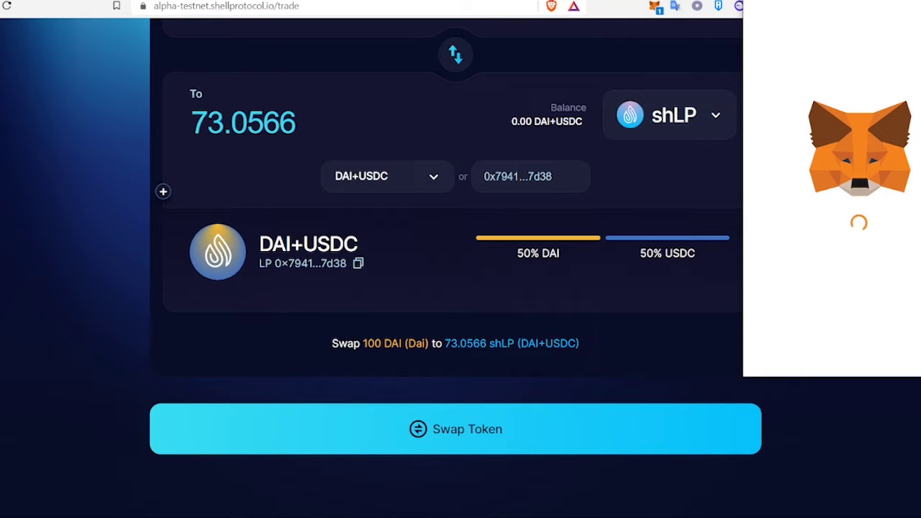
{"action": "scroll", "coordinate": [832, 230], "scroll_direction": "down", "scroll_amount": 3}
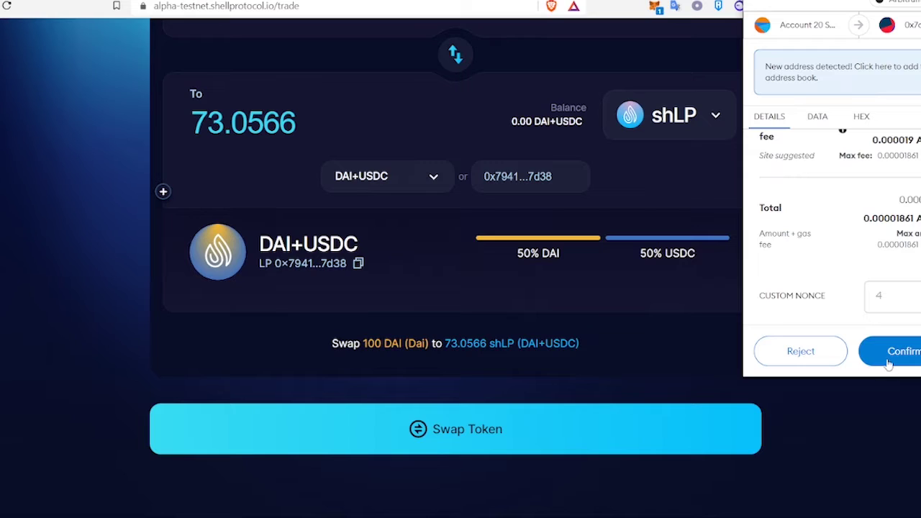
{"action": "left_click", "coordinate": [890, 364]}
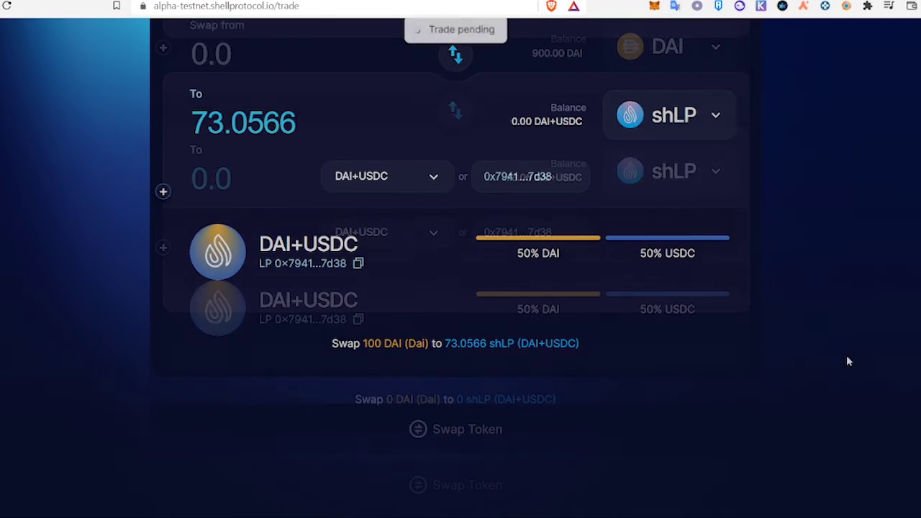
{"action": "scroll", "coordinate": [846, 355], "scroll_direction": "up", "scroll_amount": 1}
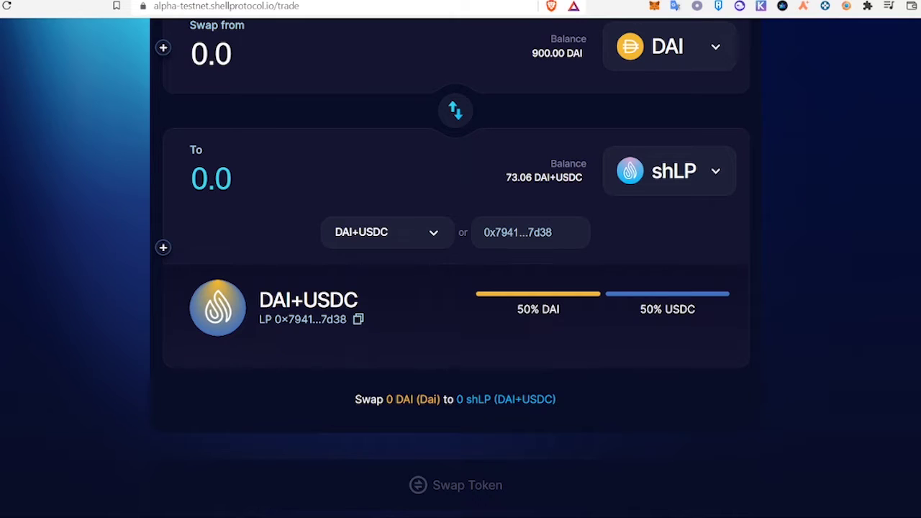
{"action": "scroll", "coordinate": [460, 266], "scroll_direction": "up", "scroll_amount": 2}
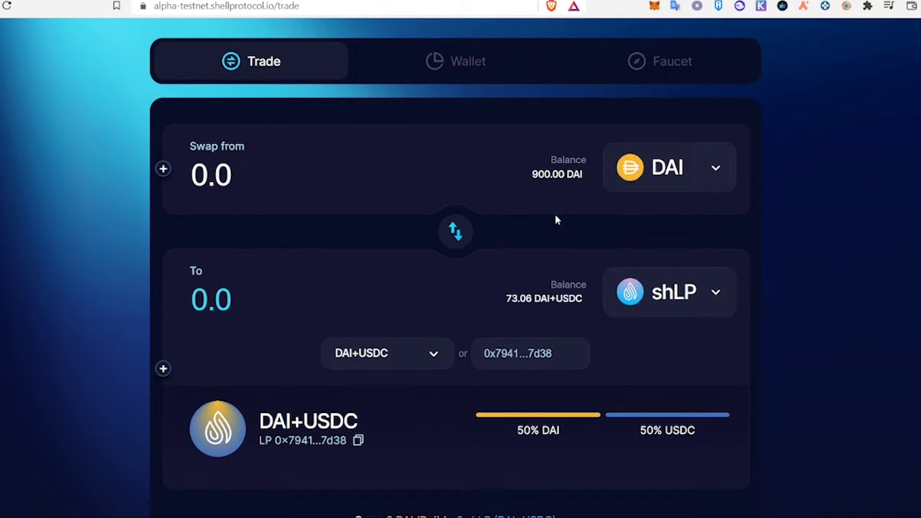
- Set the swap to go from DAI+USDC shLP into DAI
{"action": "left_click", "coordinate": [697, 184]}
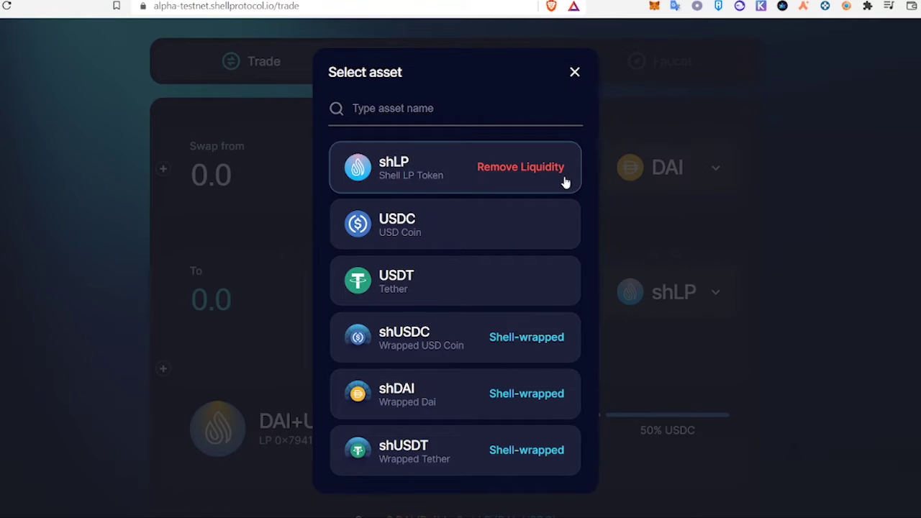
{"action": "left_click", "coordinate": [440, 180]}
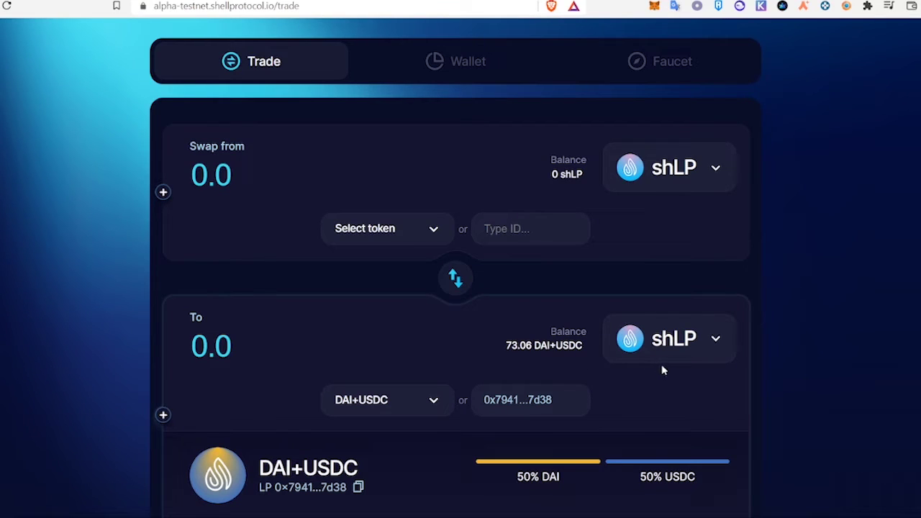
{"action": "left_click", "coordinate": [409, 235]}
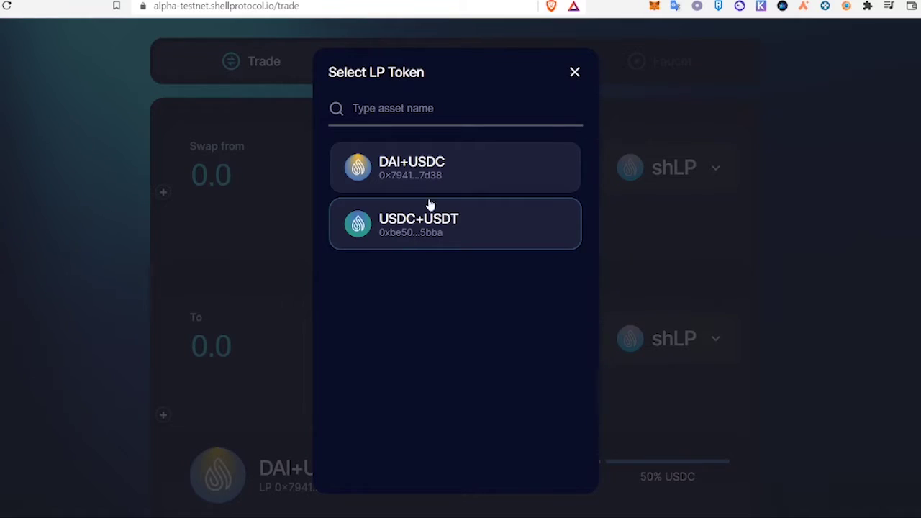
{"action": "left_click", "coordinate": [451, 170]}
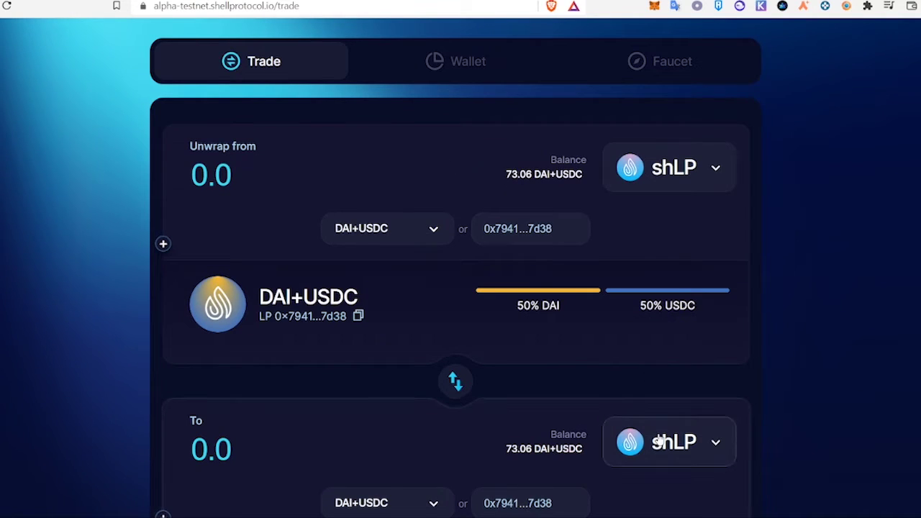
{"action": "scroll", "coordinate": [663, 441], "scroll_direction": "down", "scroll_amount": 2}
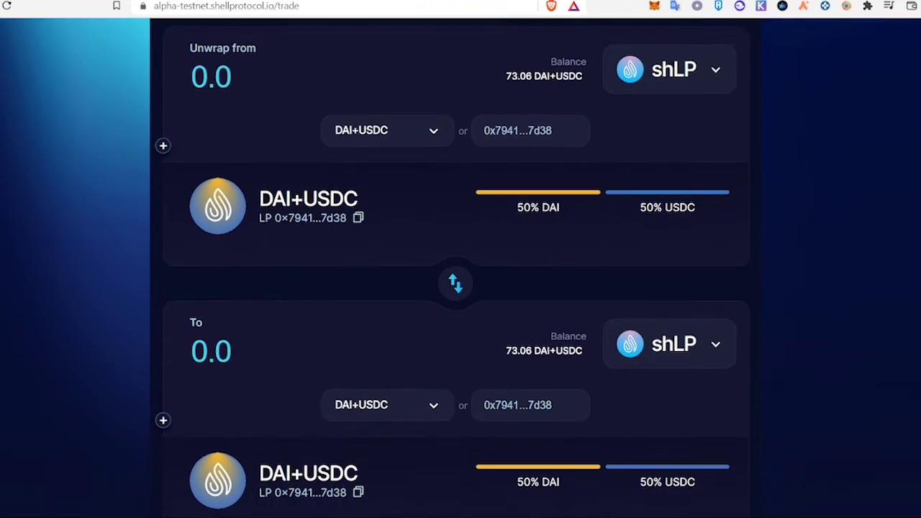
{"action": "left_click", "coordinate": [675, 352]}
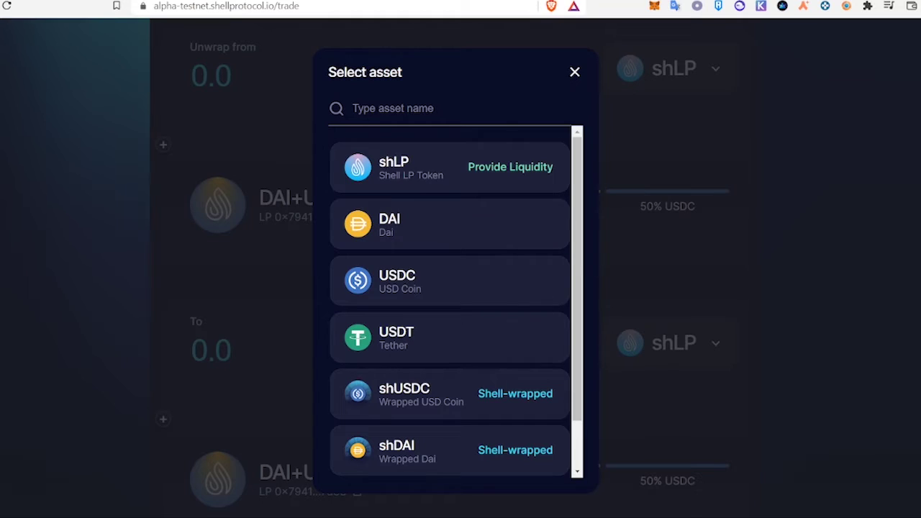
{"action": "left_click", "coordinate": [421, 245]}
{"action": "scroll", "coordinate": [643, 231], "scroll_direction": "up", "scroll_amount": 3}
{"action": "scroll", "coordinate": [904, 298], "scroll_direction": "down", "scroll_amount": 3}
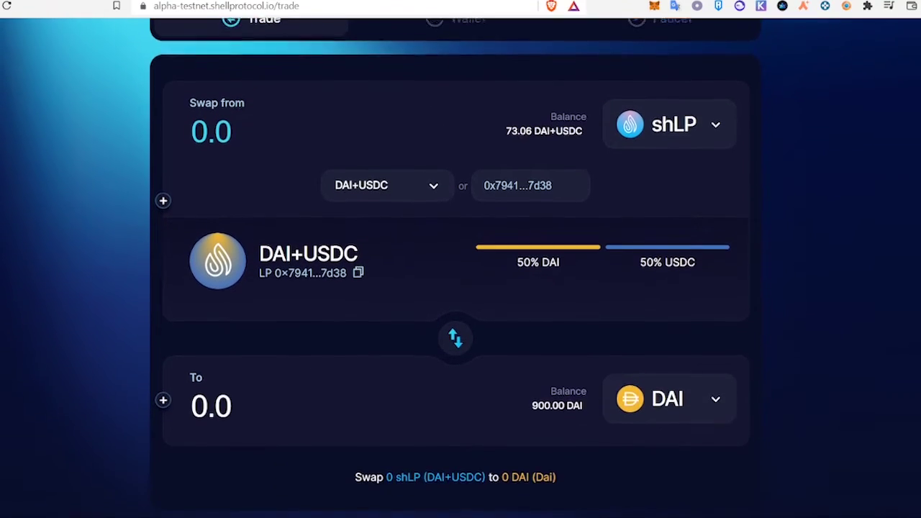
- Enter 50 shLP, submit the withdrawal and confirm it in MetaMask
{"action": "left_click", "coordinate": [238, 87]}
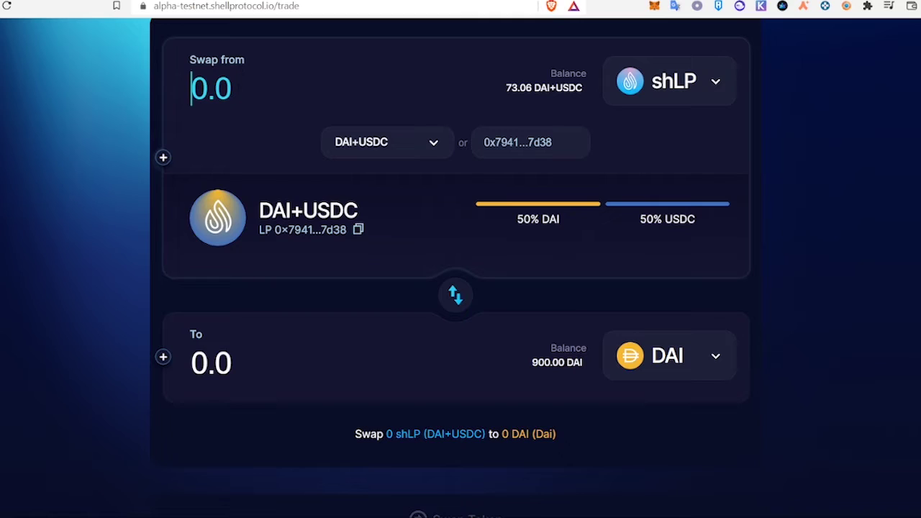
{"action": "type", "text": "50"}
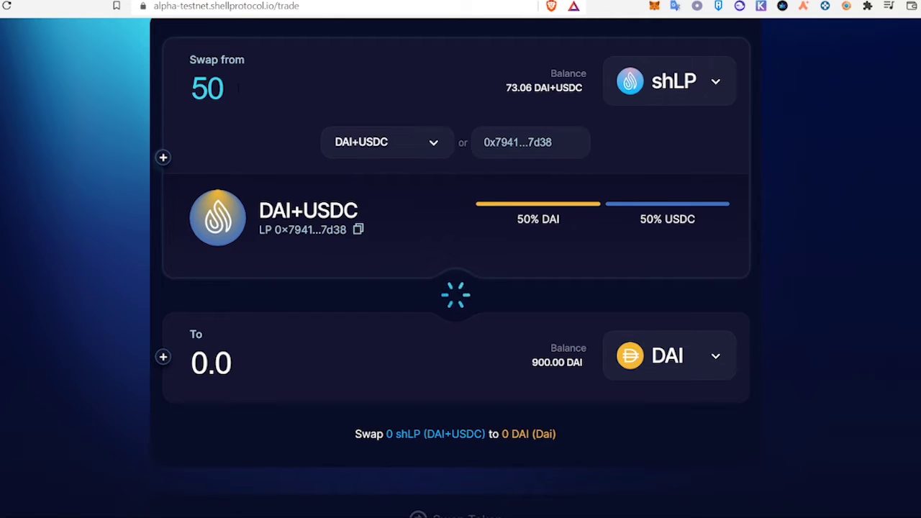
{"action": "left_click", "coordinate": [773, 106]}
{"action": "scroll", "coordinate": [459, 403], "scroll_direction": "down", "scroll_amount": 2}
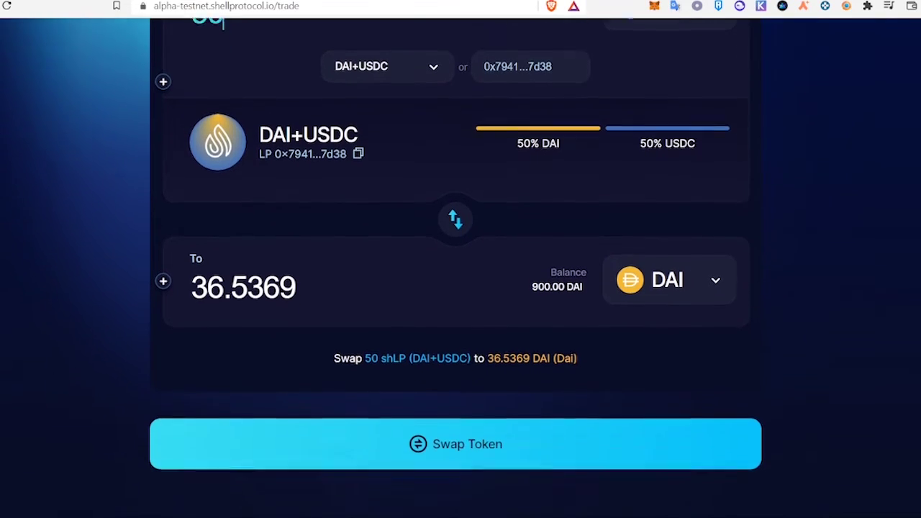
{"action": "left_click", "coordinate": [458, 423]}
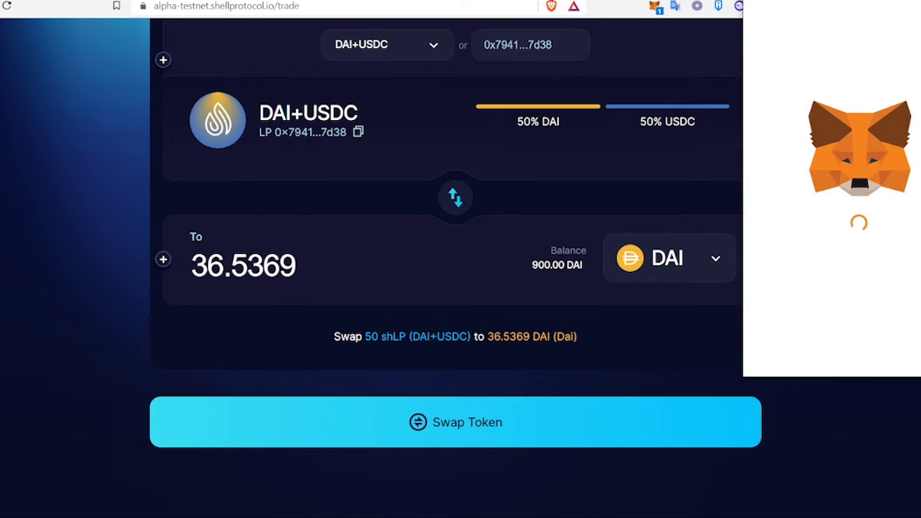
{"action": "scroll", "coordinate": [832, 216], "scroll_direction": "down", "scroll_amount": 2}
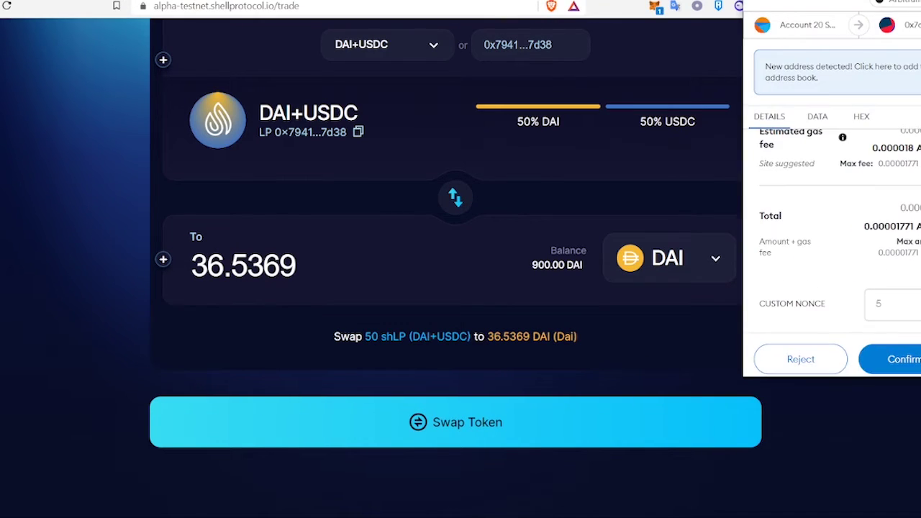
{"action": "scroll", "coordinate": [914, 352], "scroll_direction": "down", "scroll_amount": 1}
{"action": "left_click", "coordinate": [908, 353]}
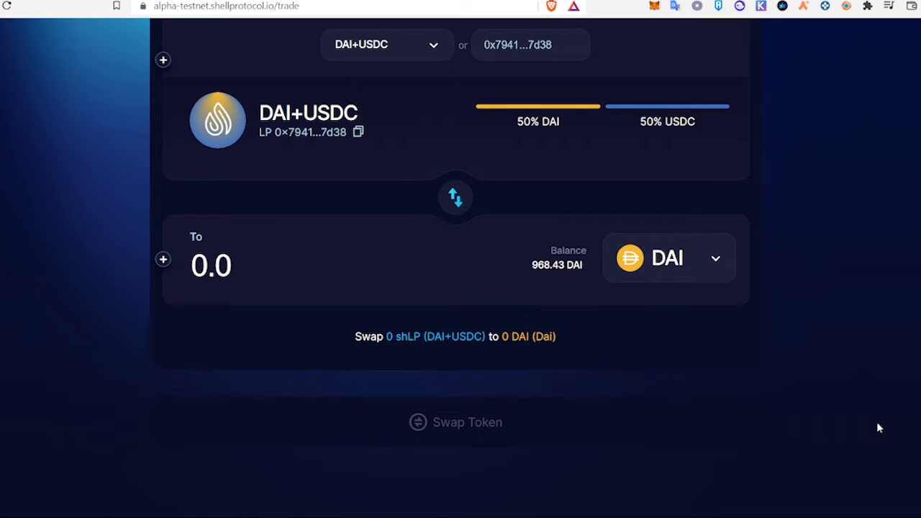
{"action": "scroll", "coordinate": [714, 166], "scroll_direction": "up", "scroll_amount": 3}
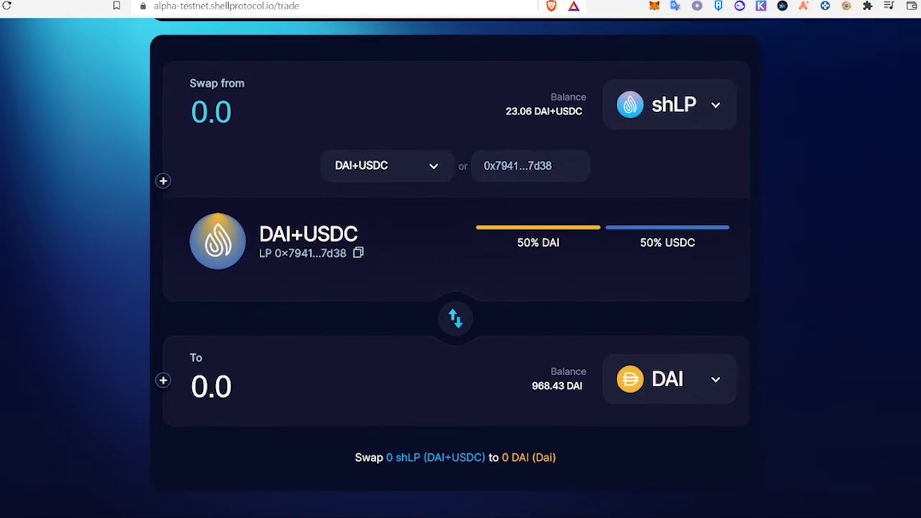
- Set the swap pair to DAI into USDC
{"action": "left_click", "coordinate": [687, 132]}
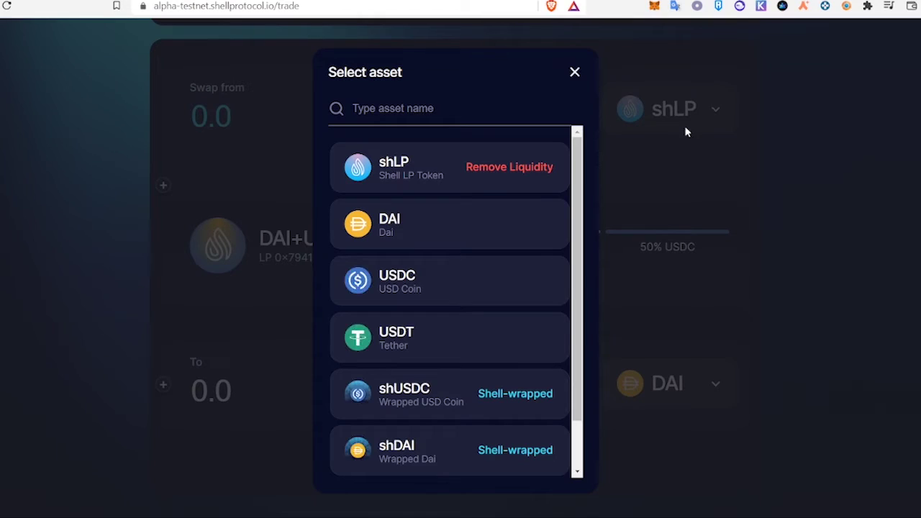
{"action": "left_click", "coordinate": [483, 207]}
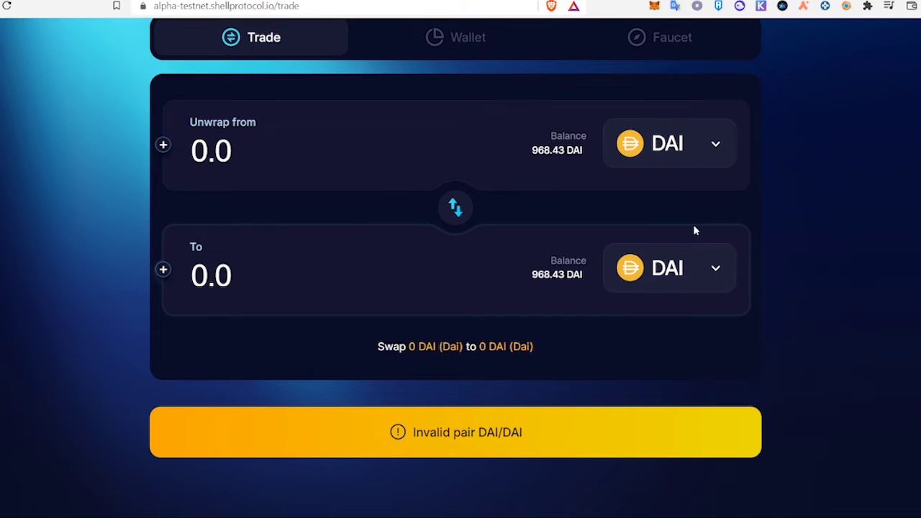
{"action": "left_click", "coordinate": [652, 277]}
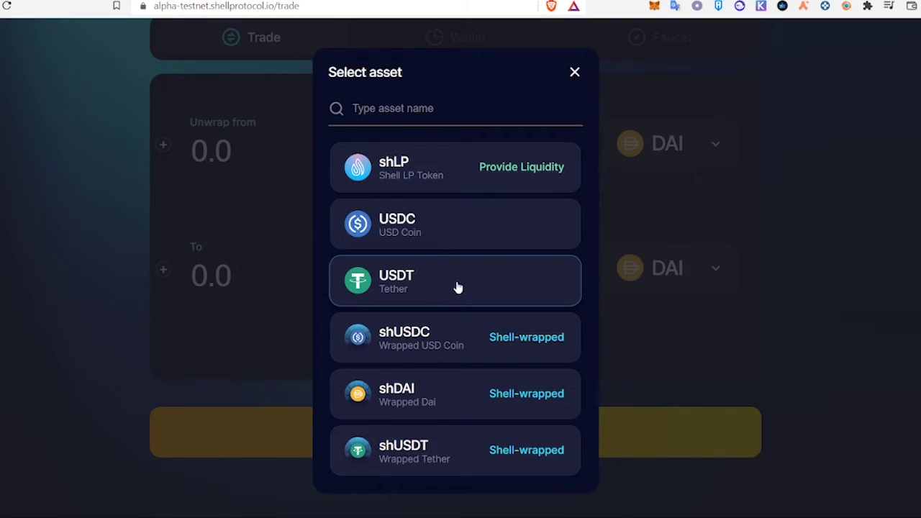
{"action": "left_click", "coordinate": [400, 221]}
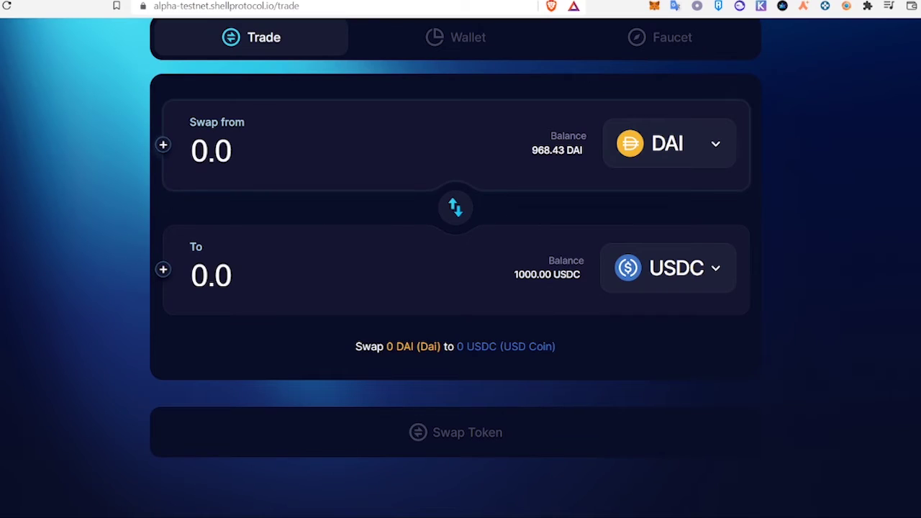
- Enter 50 DAI, submit the swap and confirm it in MetaMask
{"action": "type", "text": "50"}
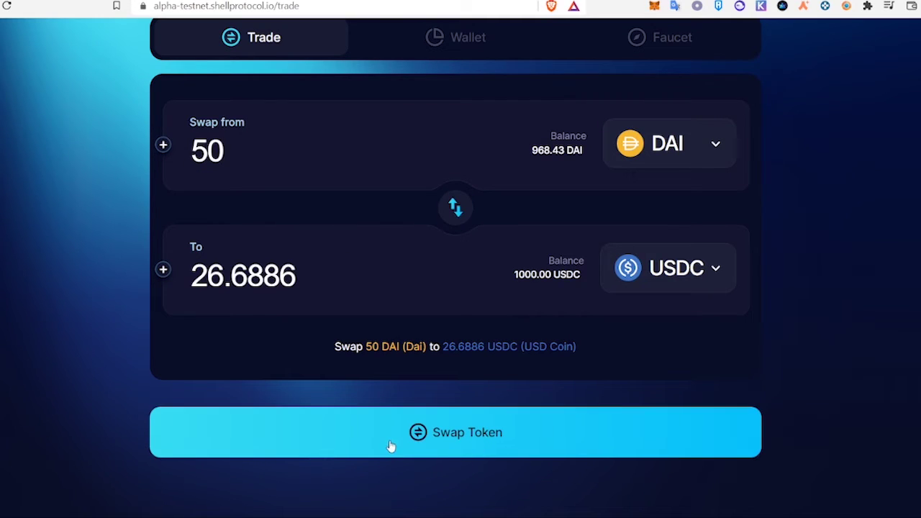
{"action": "left_click", "coordinate": [400, 442]}
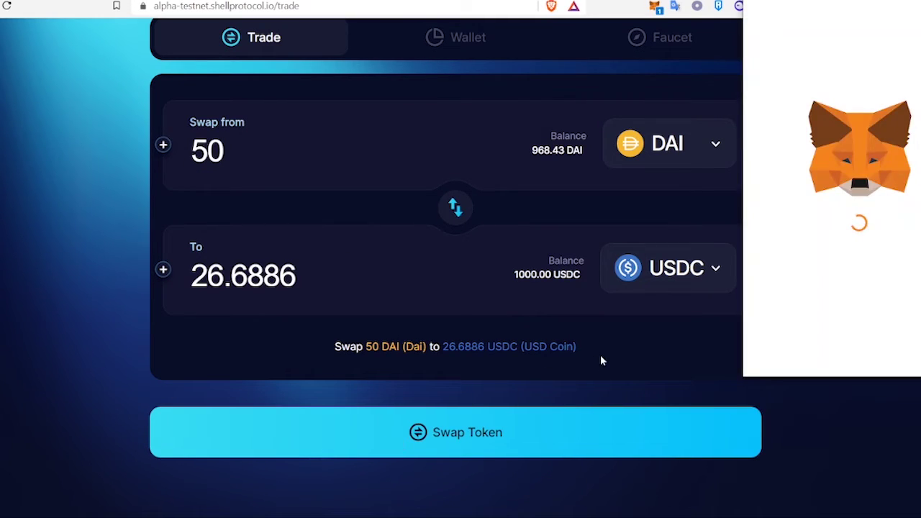
{"action": "scroll", "coordinate": [899, 302], "scroll_direction": "down", "scroll_amount": 4}
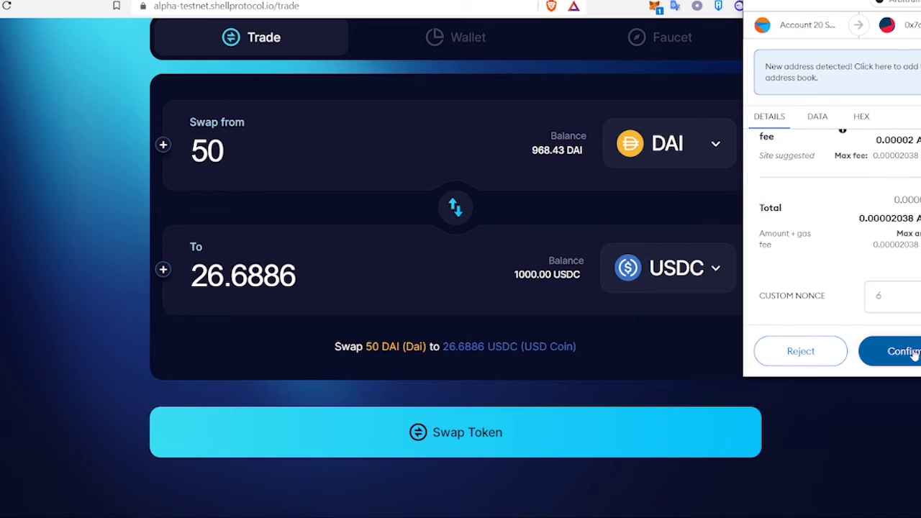
{"action": "left_click", "coordinate": [913, 353]}
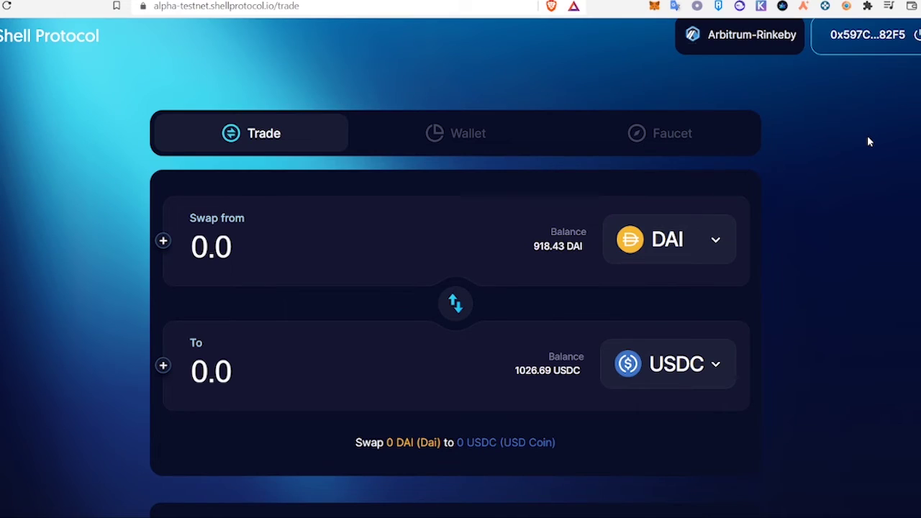